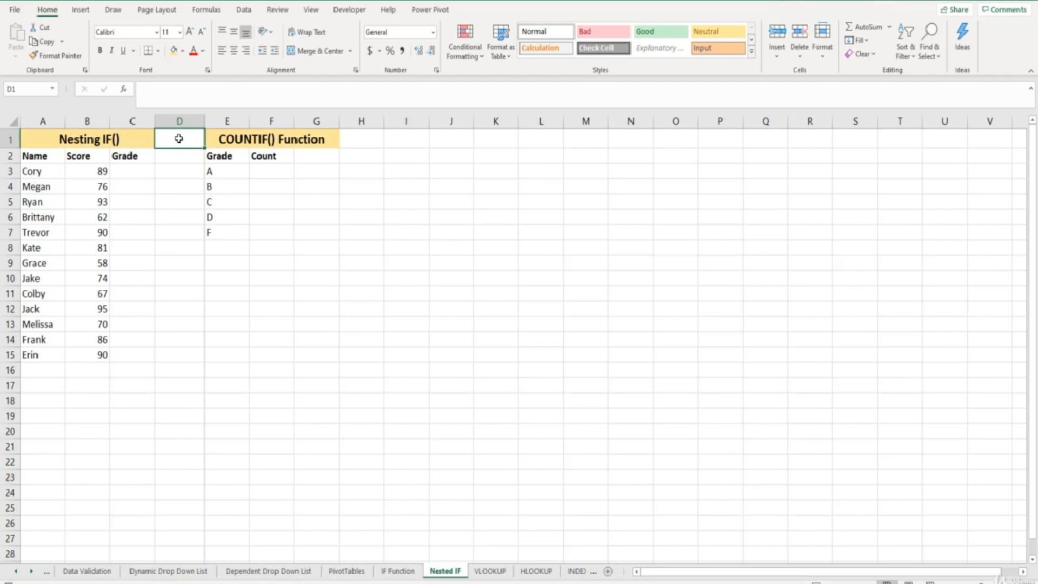
Examine the name, score and grade cells of the first two students in rows 3 and 4.
click(52, 173)
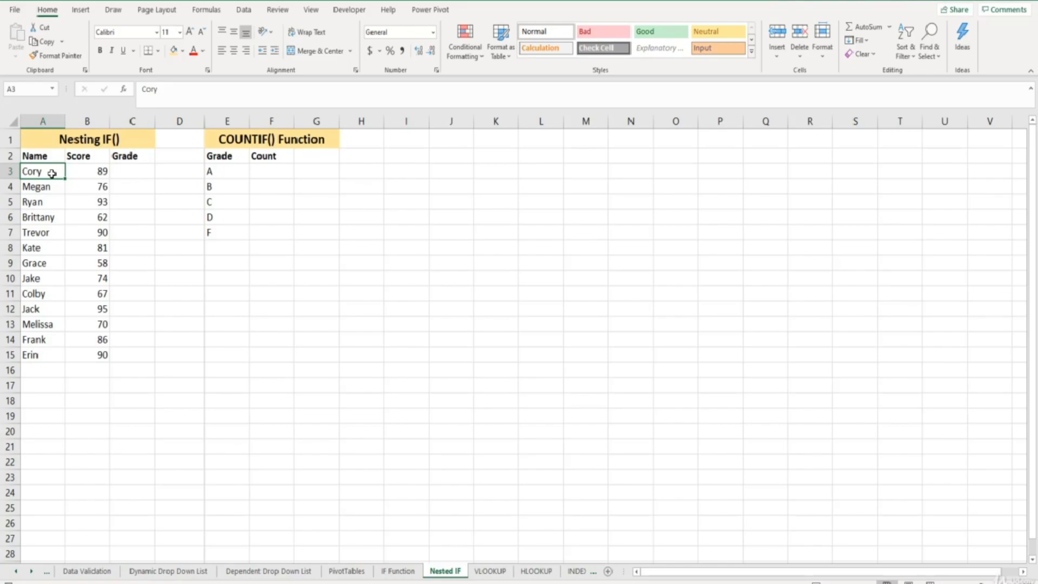
key(Right)
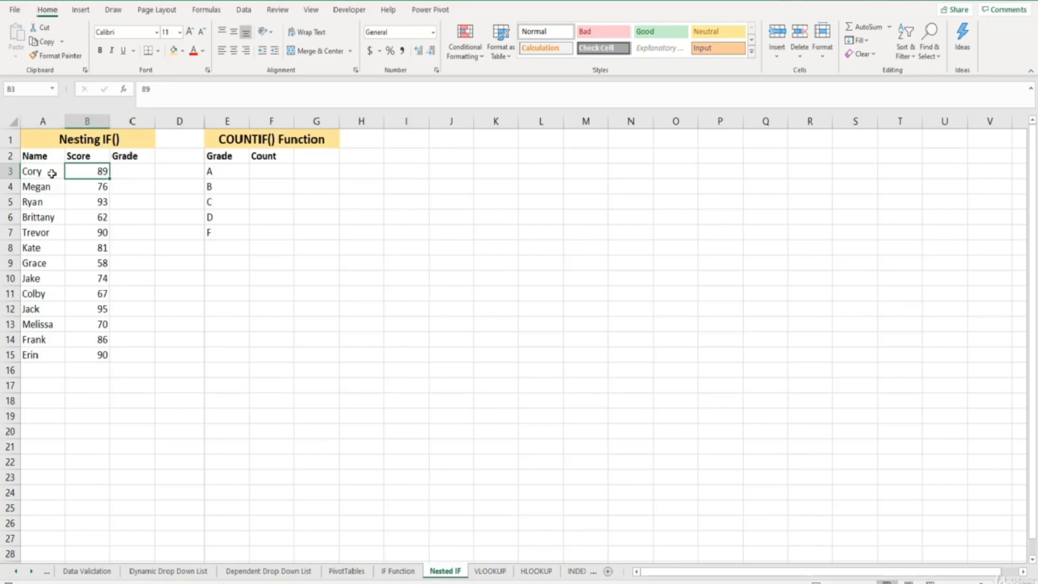
key(Right)
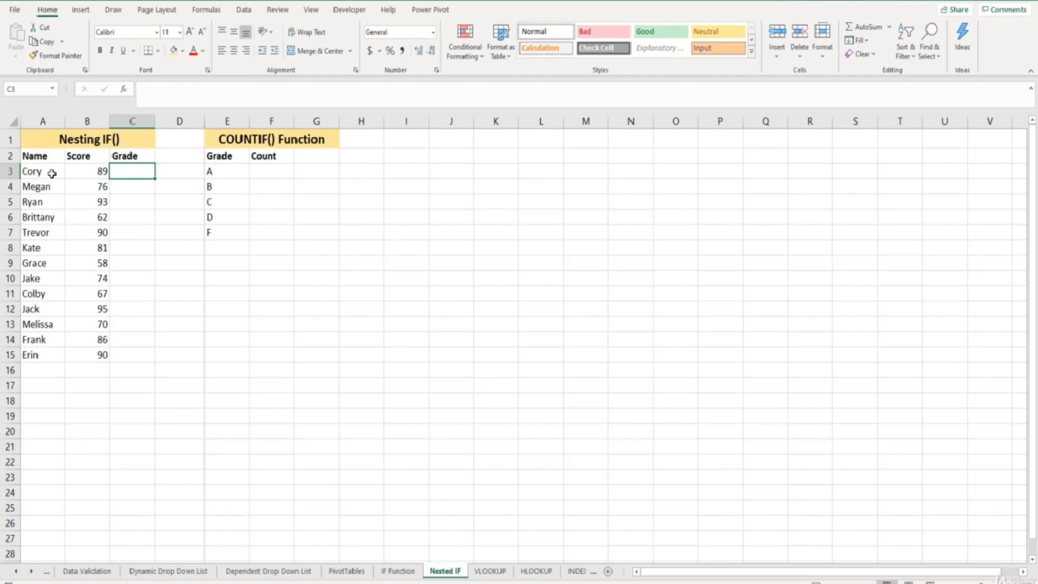
click(51, 186)
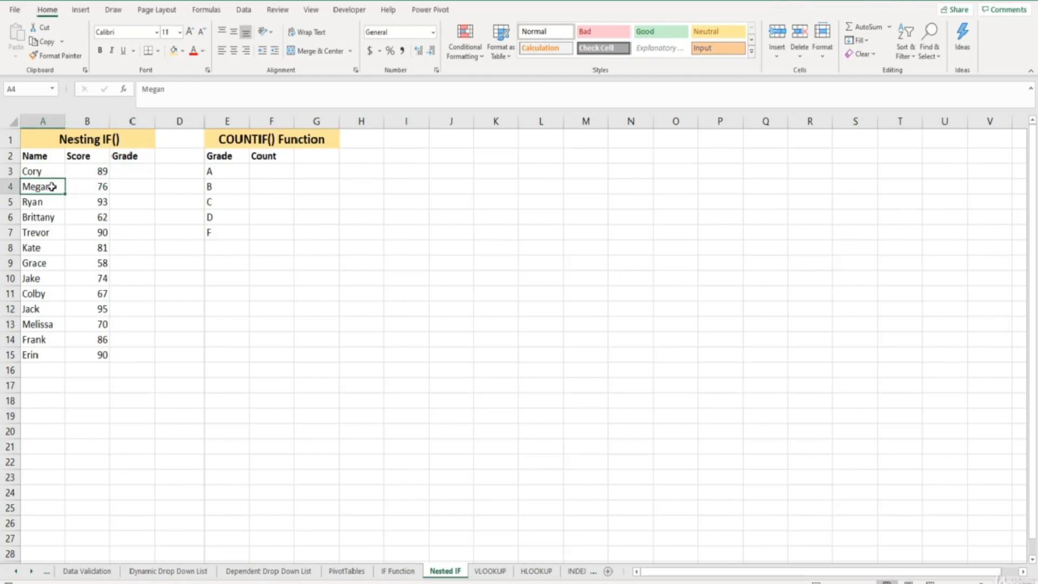
key(Right)
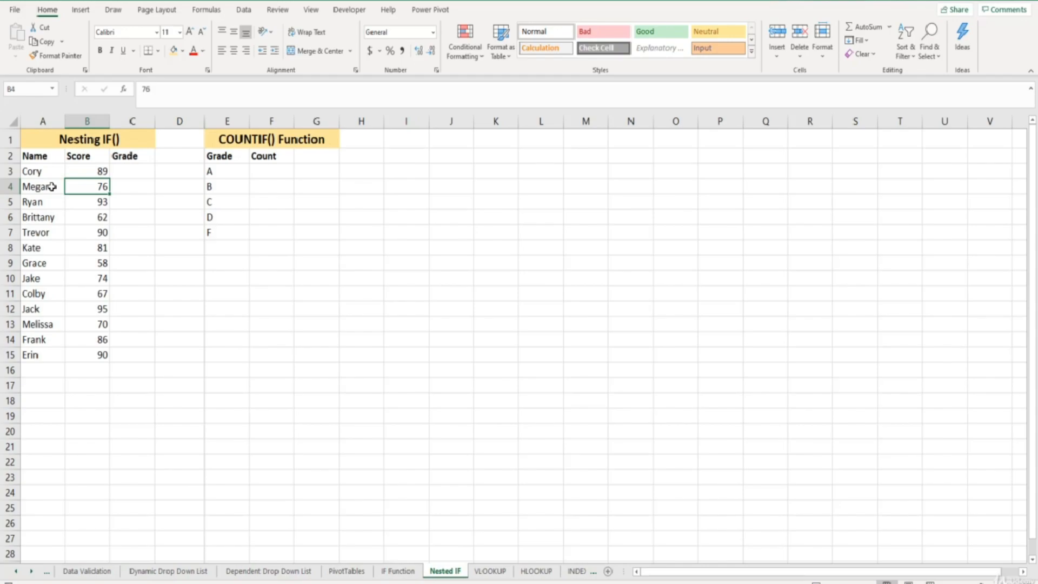
key(Right)
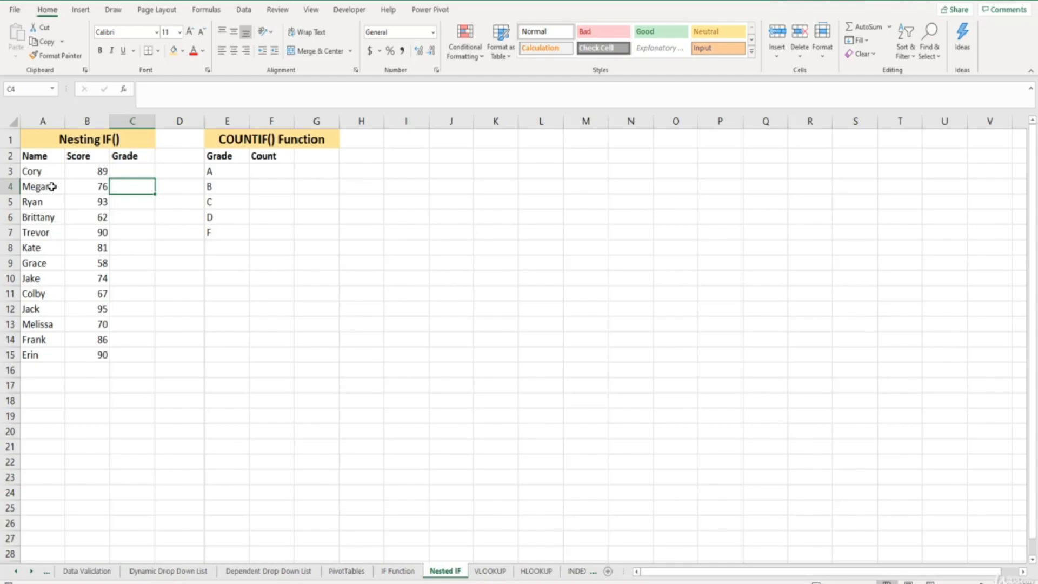
Start an IF formula in C3 that tests whether B3>=90 and returns "A" when true.
click(119, 172)
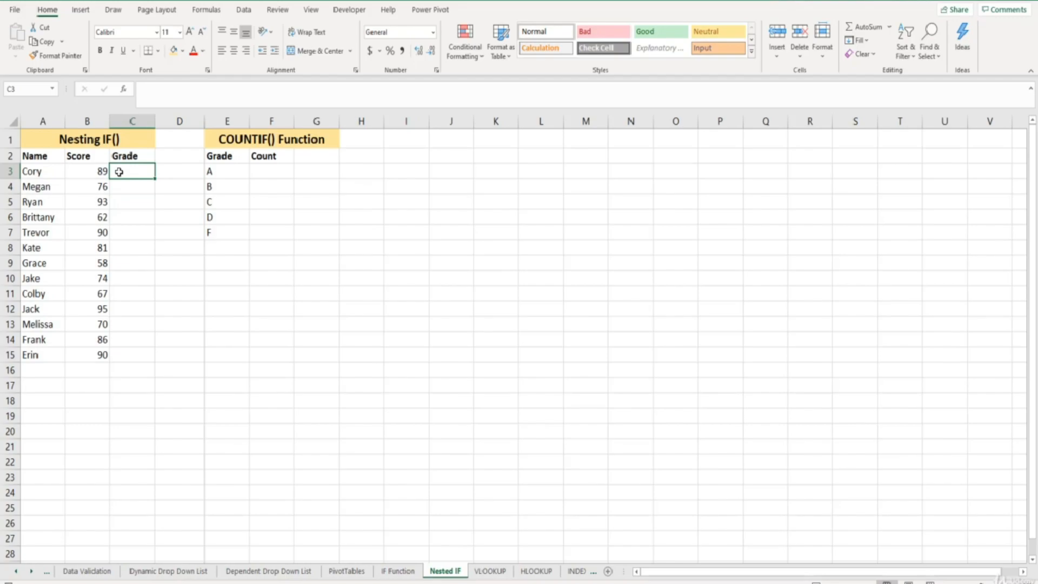
click(145, 89)
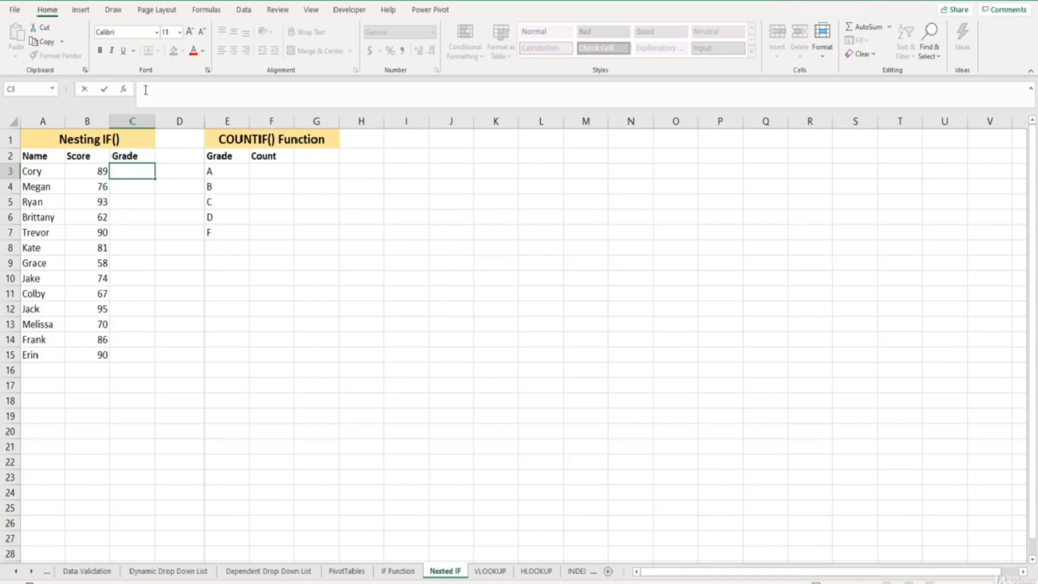
text(=)
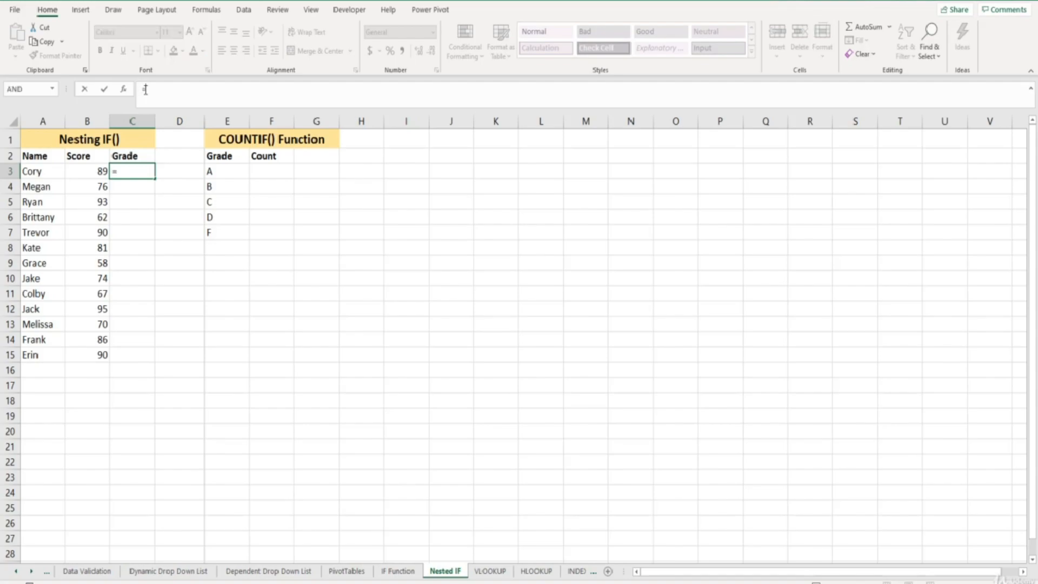
text(if)
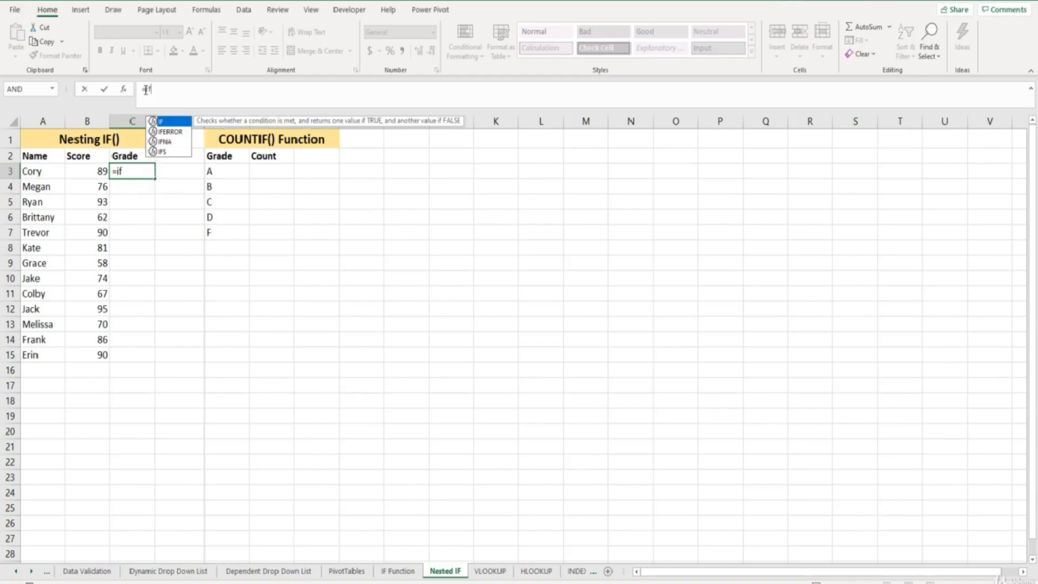
text(()
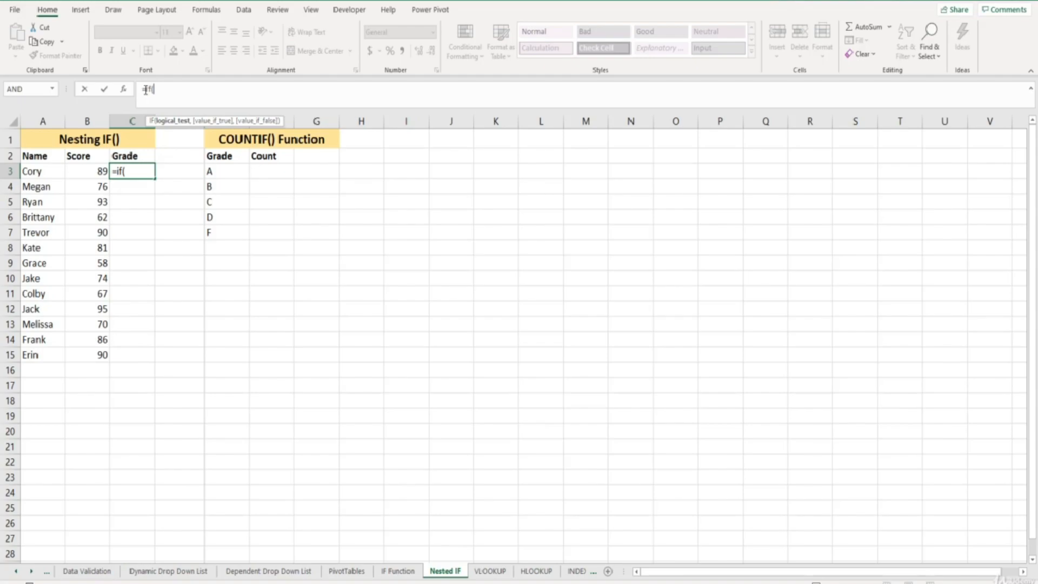
click(92, 171)
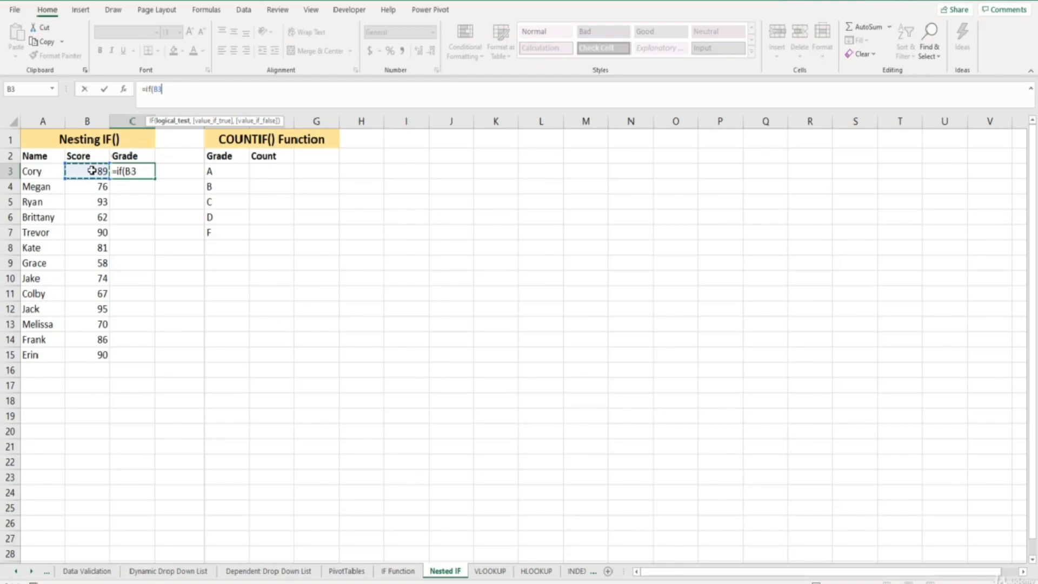
text(>=90,)
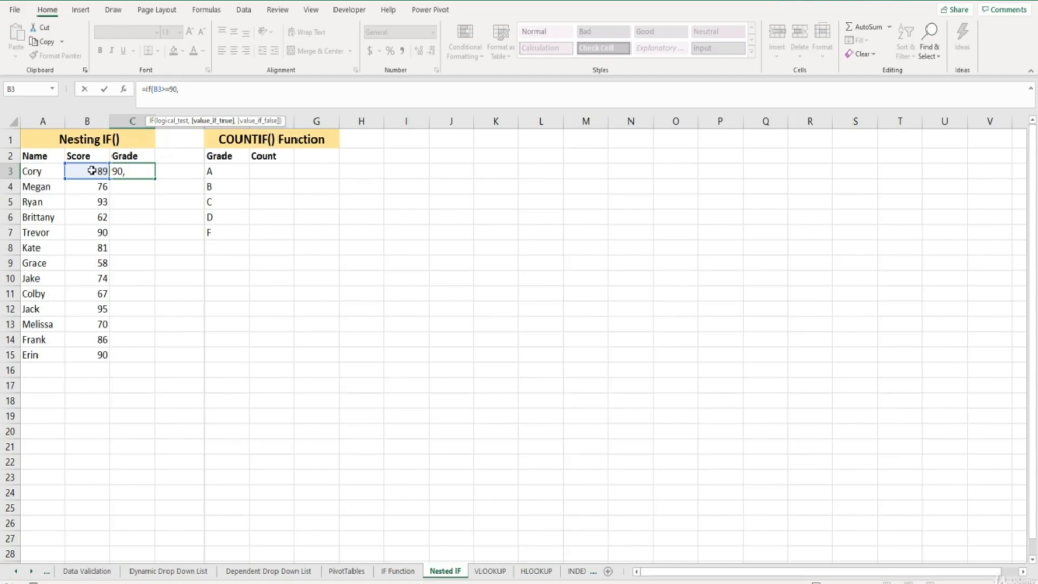
text("A)
text(",)
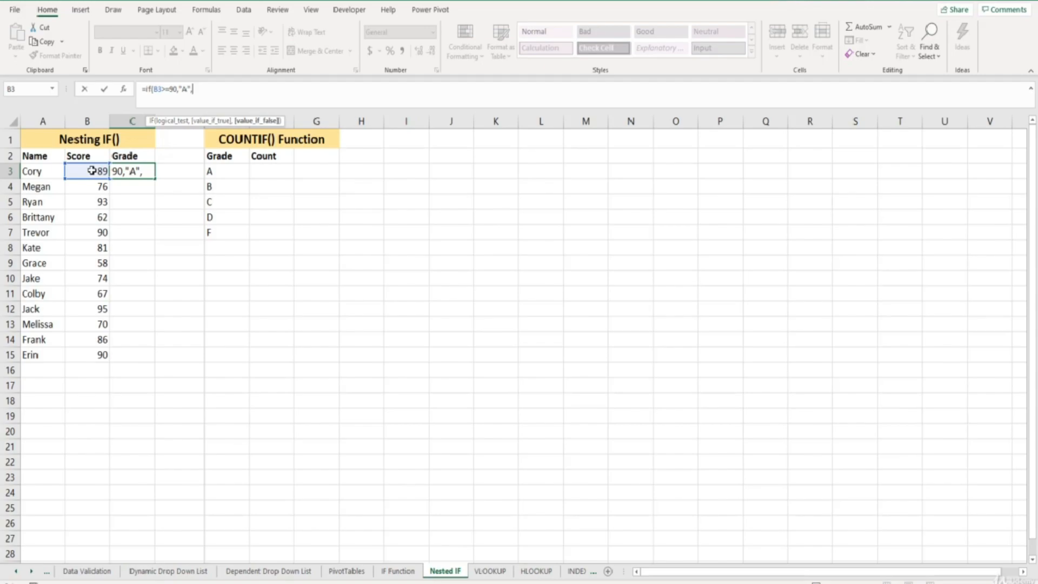
Nest a second IF as the false value, testing B3>=80 and returning "B" when true.
text(if)
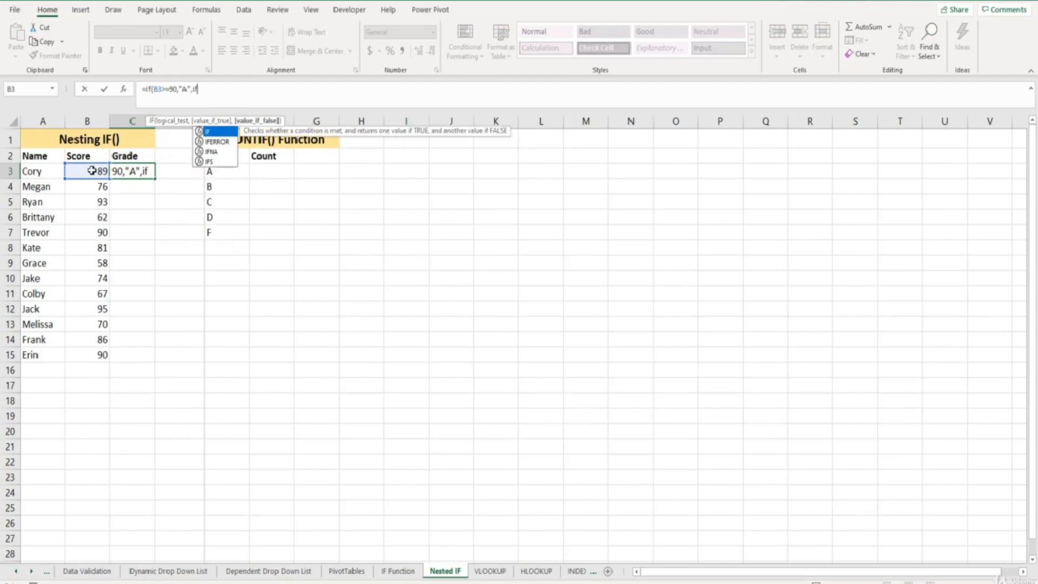
text(()
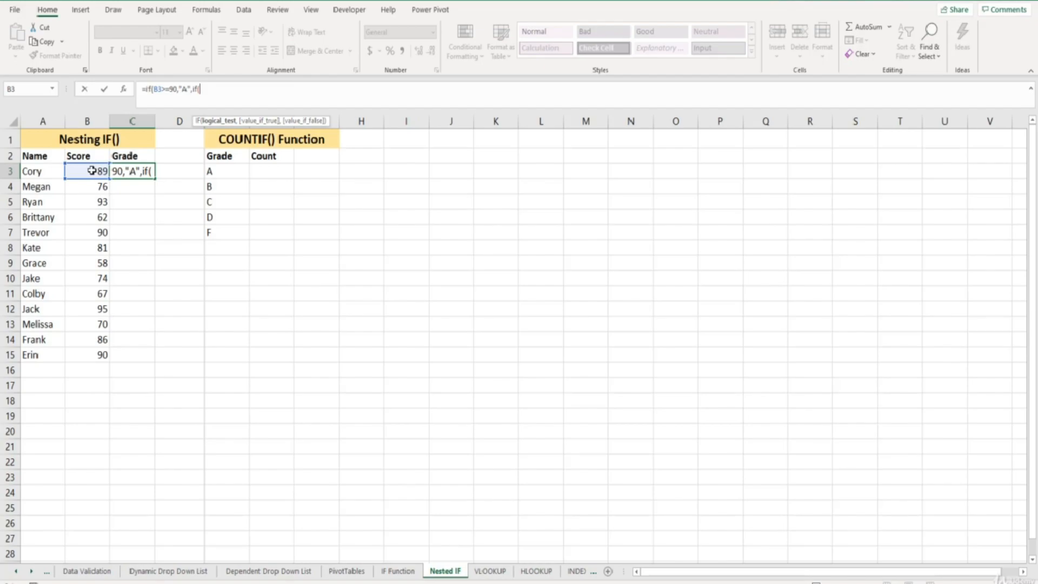
click(92, 170)
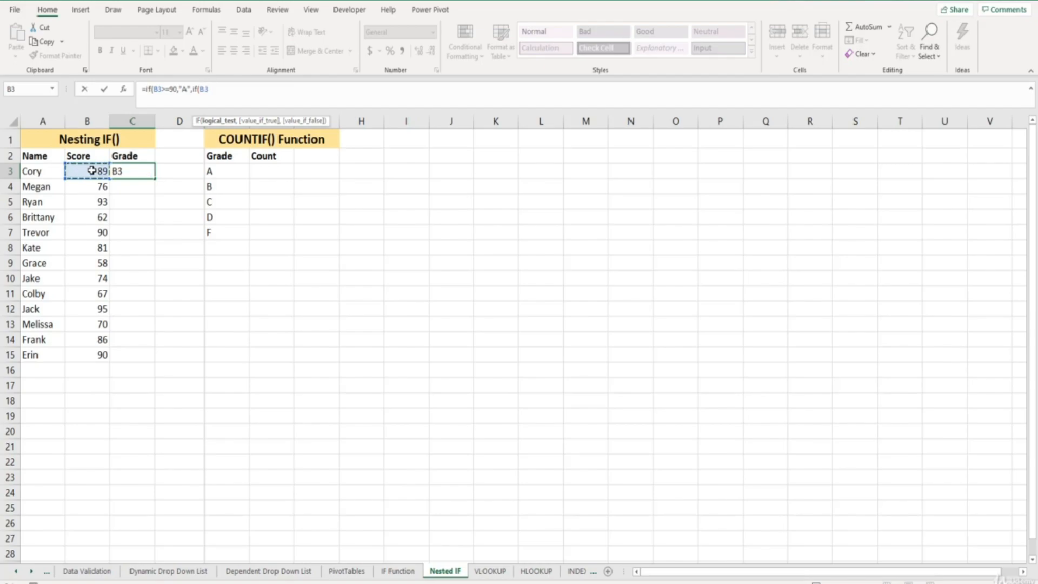
text(>=)
text(80,)
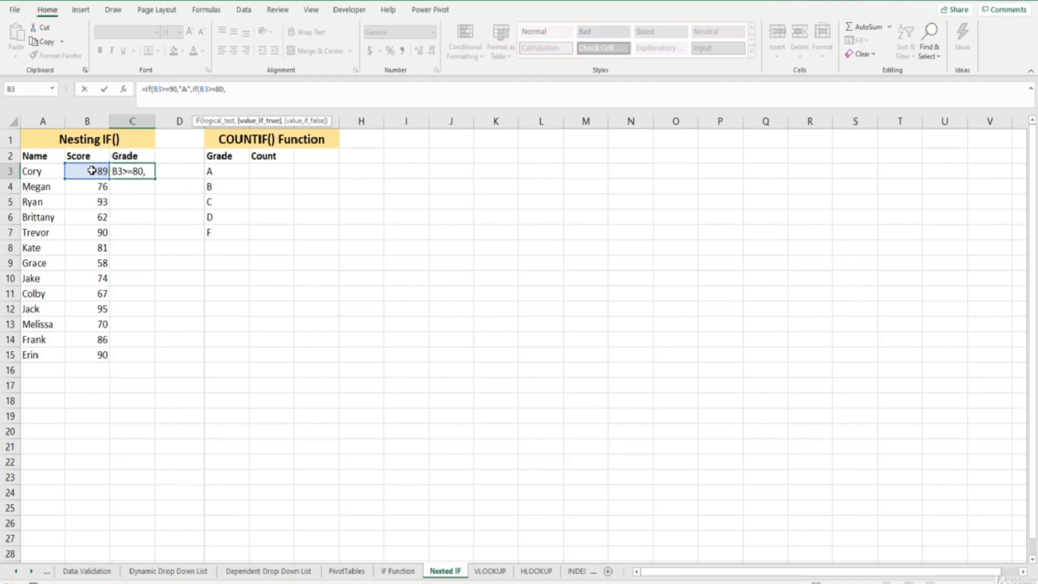
text("B")
text(,)
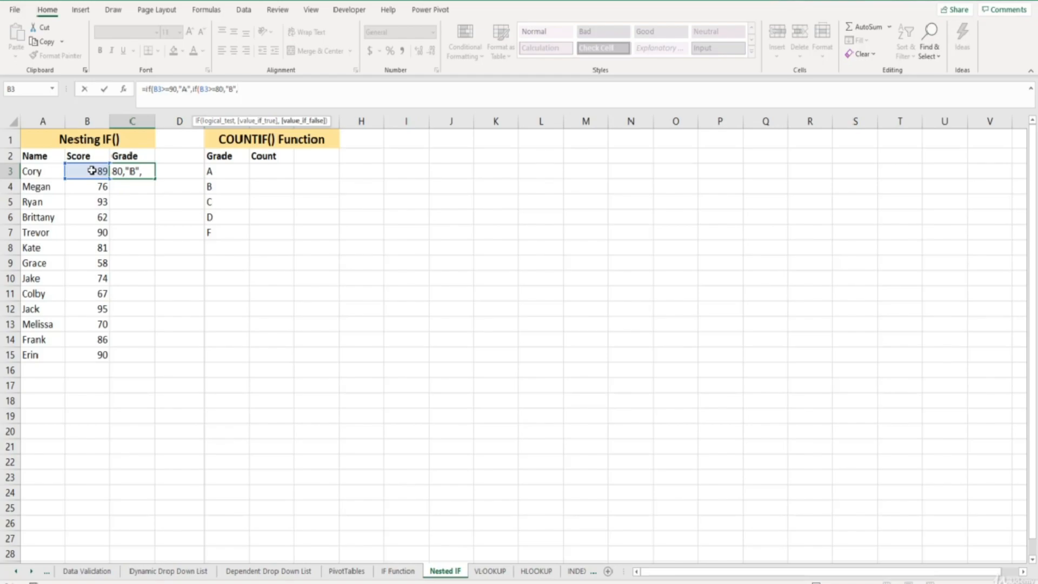
Nest a third IF as the false value, testing B3>=70 and returning "C" when true.
text(if)
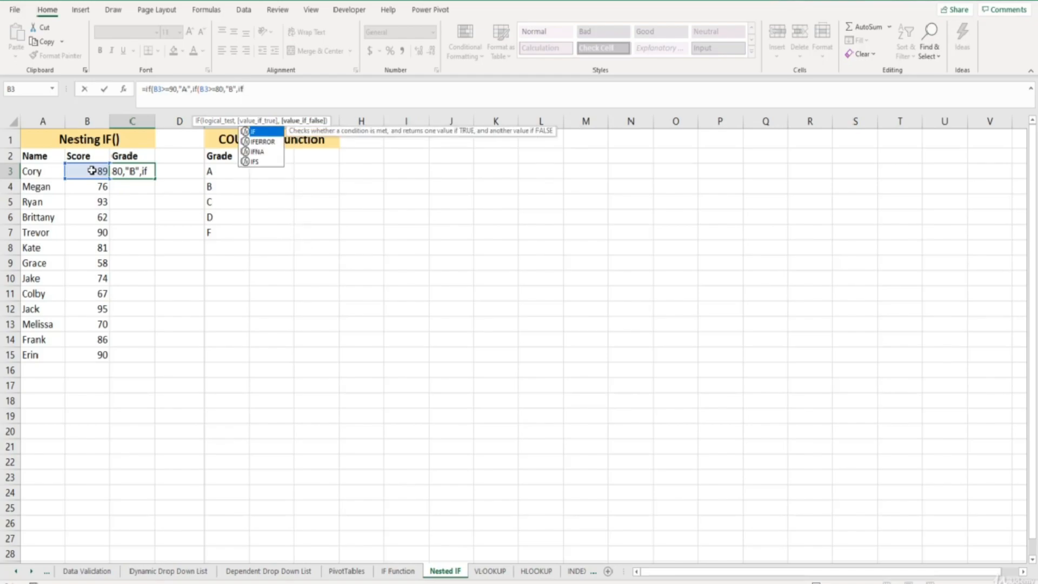
text(()
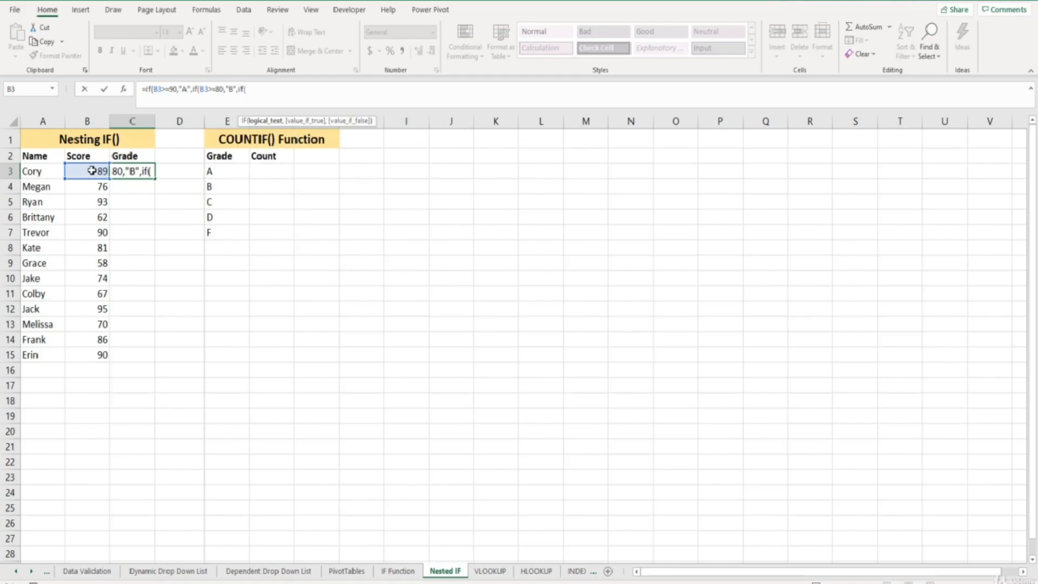
click(91, 171)
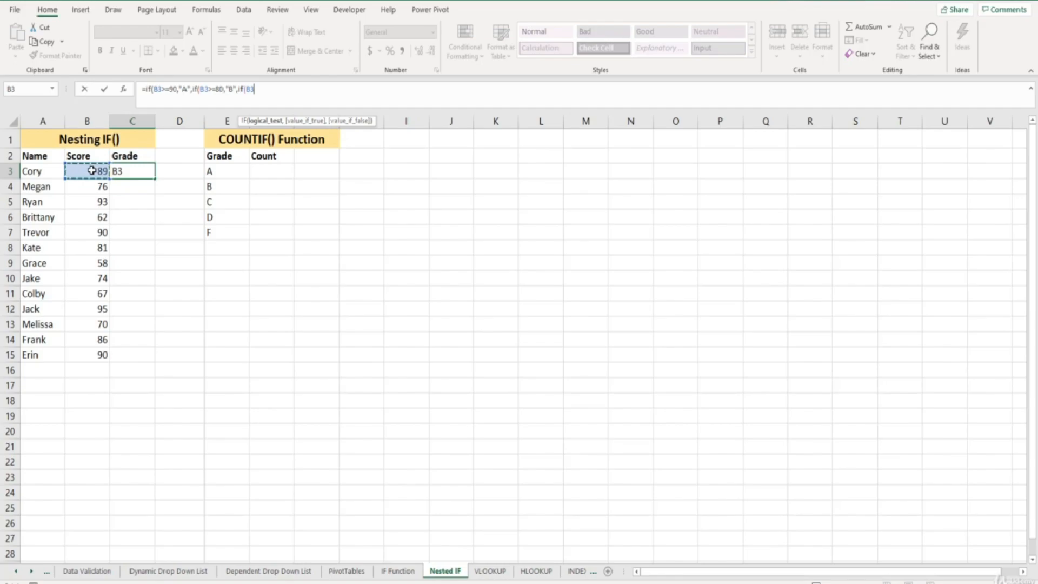
text(>=70,)
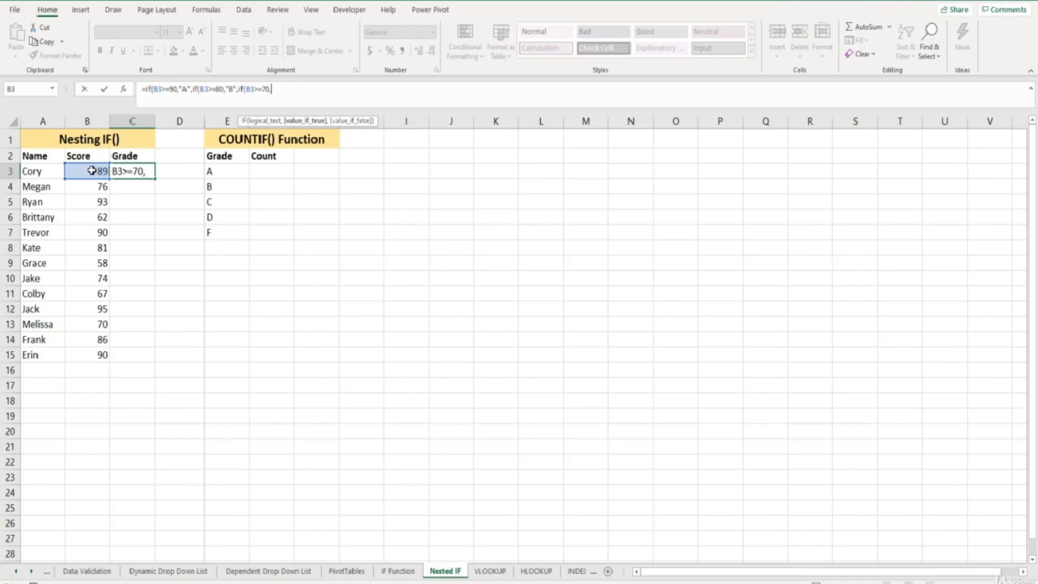
text("C",)
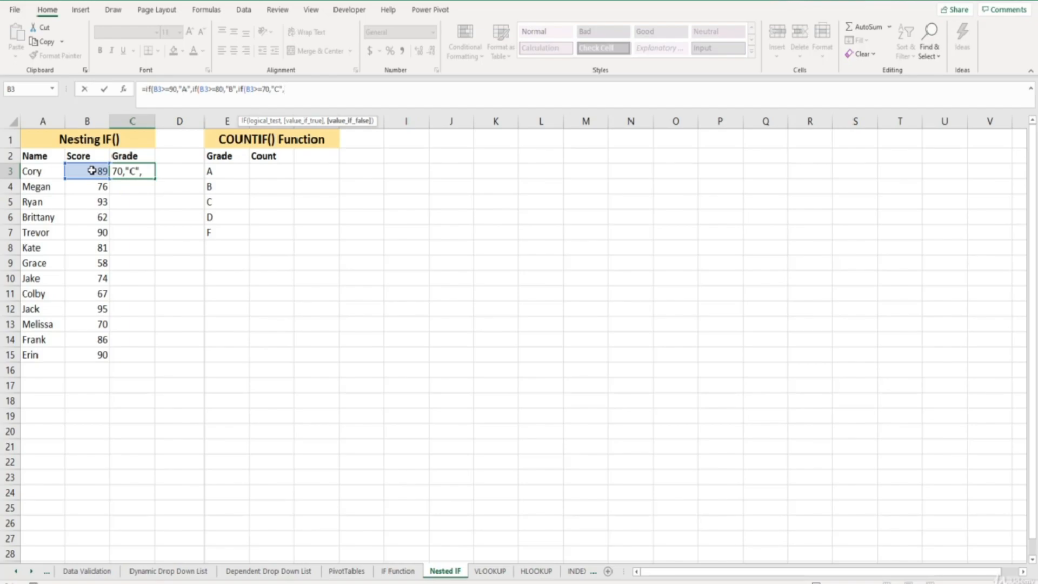
Nest a fourth IF returning "D" for B3>=65 and otherwise "F", then close all four parentheses and enter the formula.
text(if()
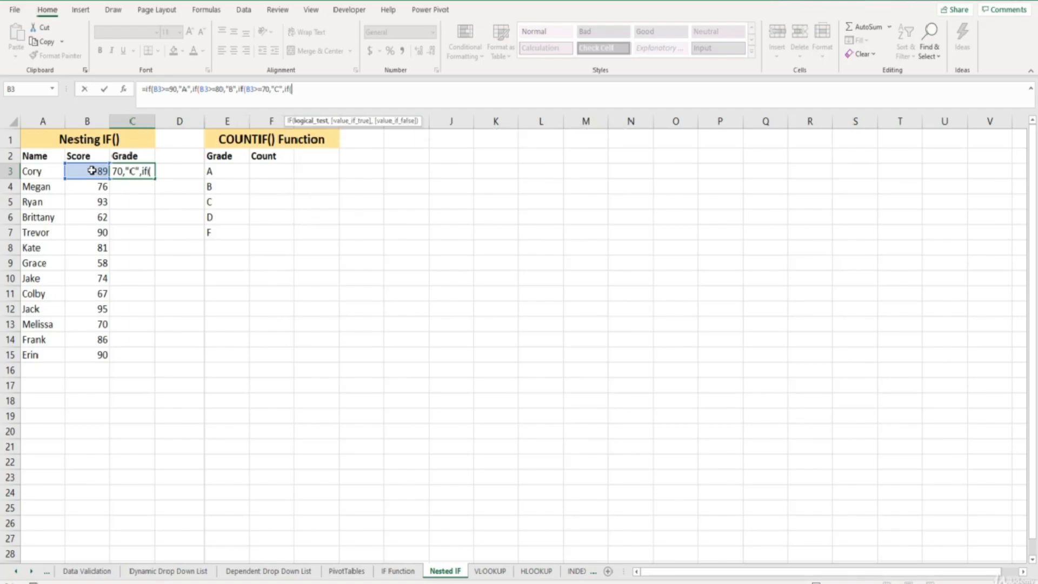
click(92, 171)
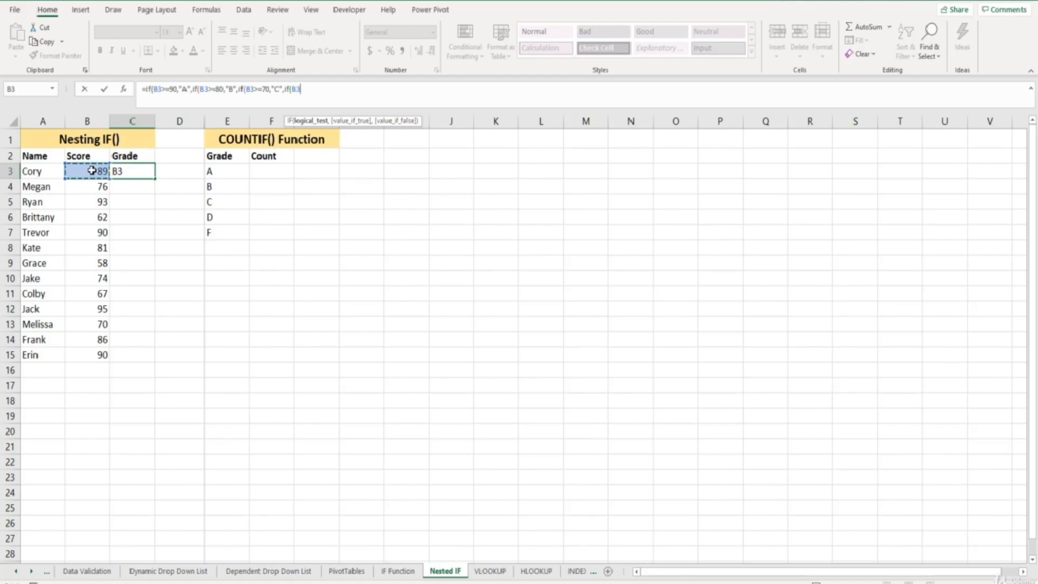
text(>=65,"D",)
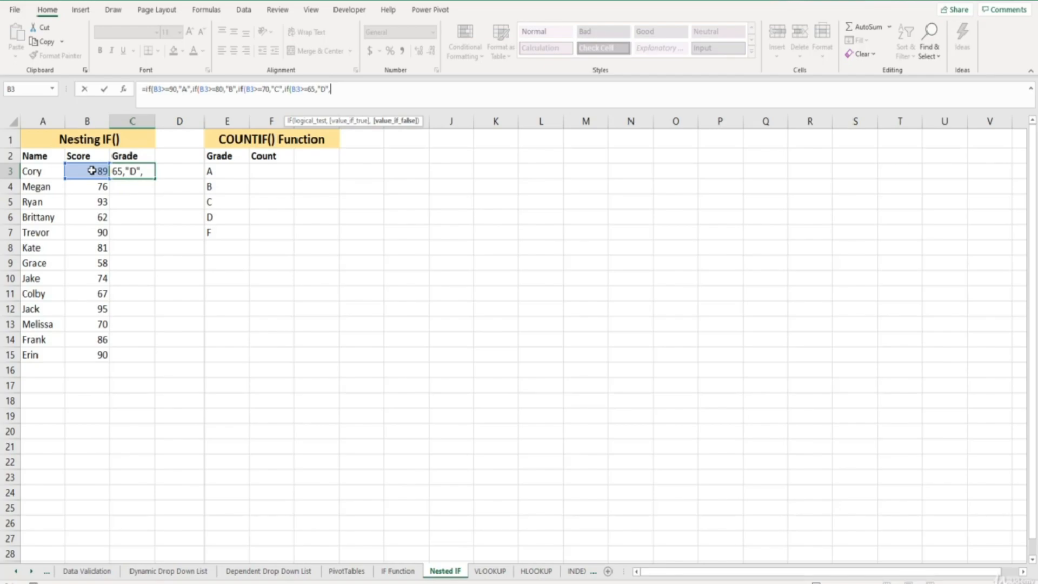
text("F")
text()))))
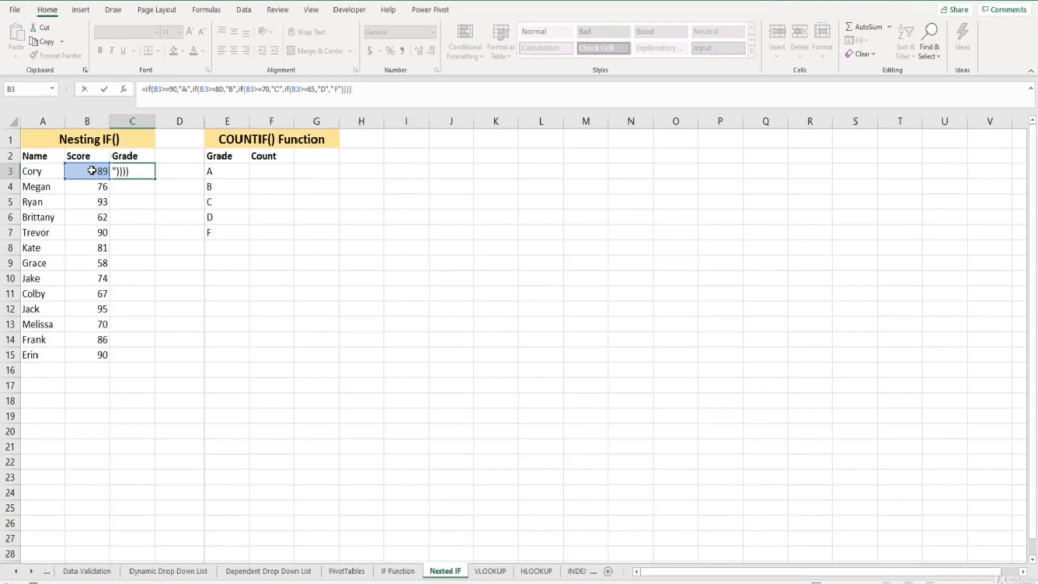
key(Return)
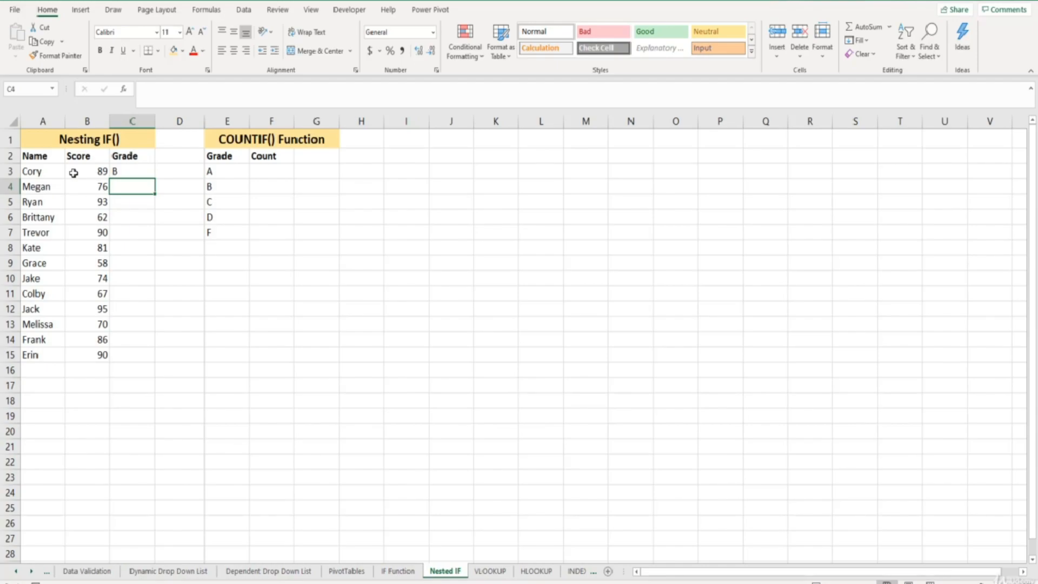
Fill the grade formula from C3 down to C15 and check the copied grades in C4 to C6.
click(128, 172)
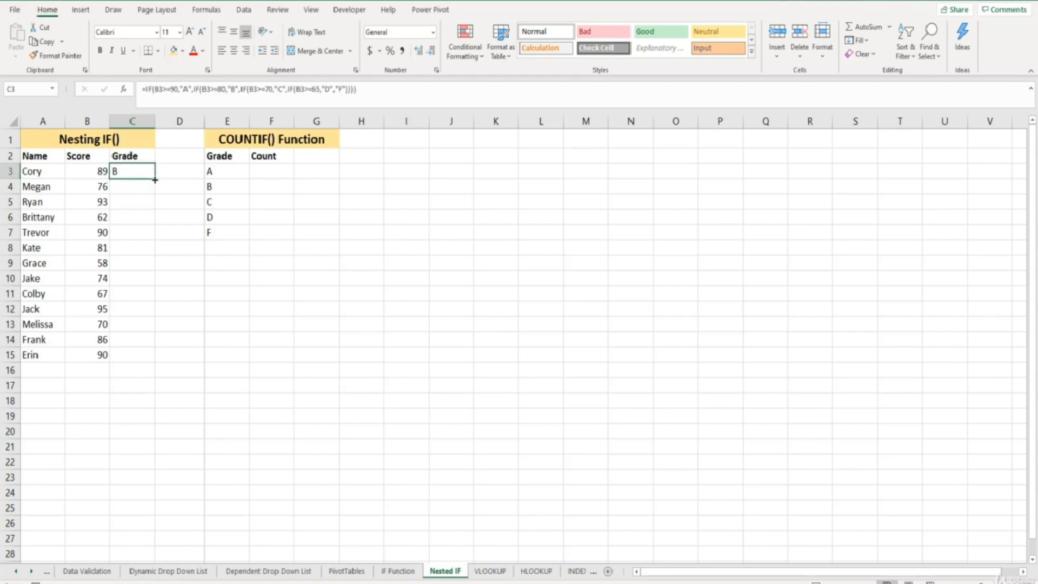
double_click(155, 178)
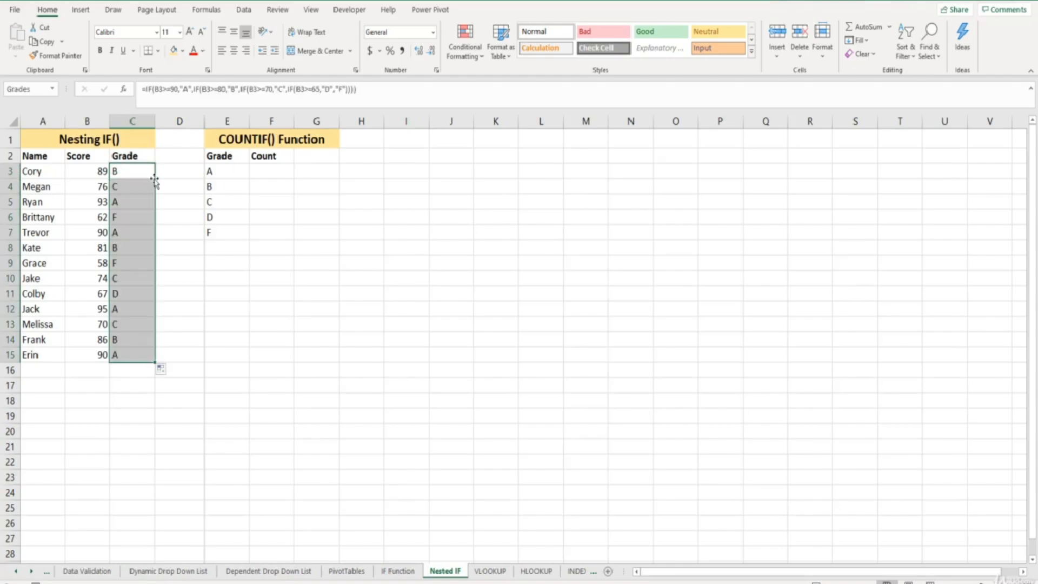
click(46, 182)
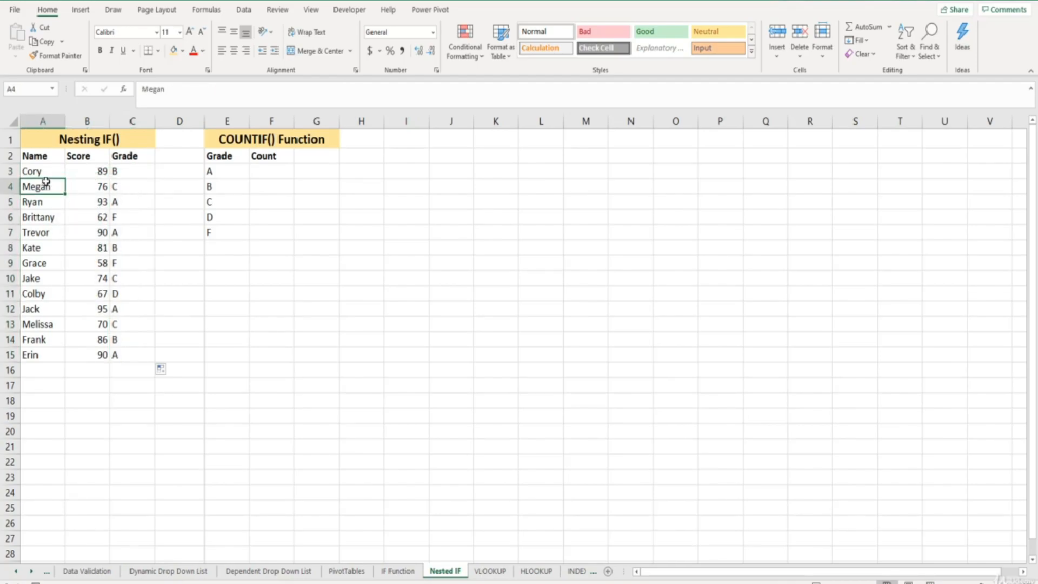
key(Right)
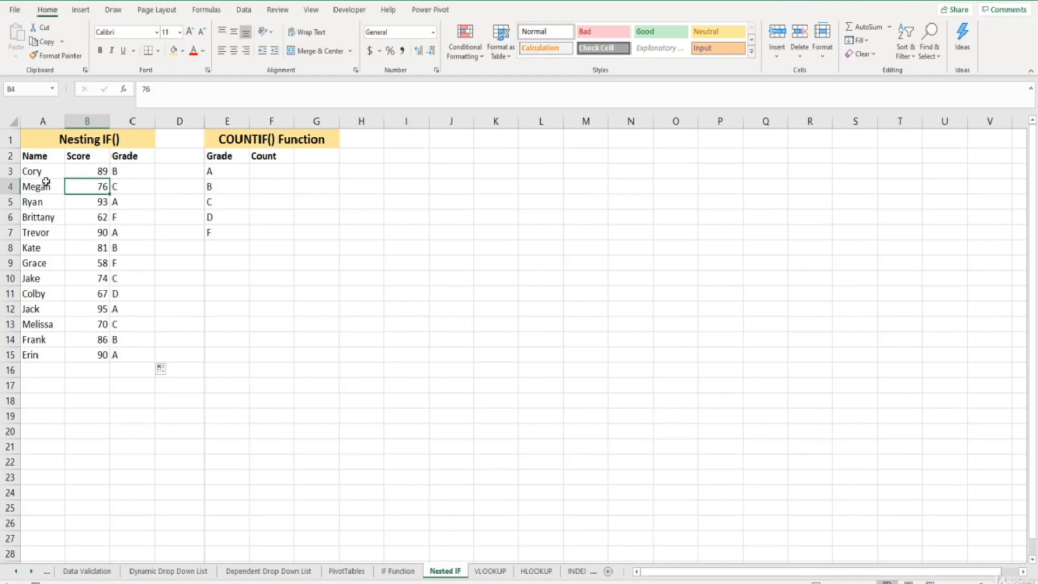
key(Right)
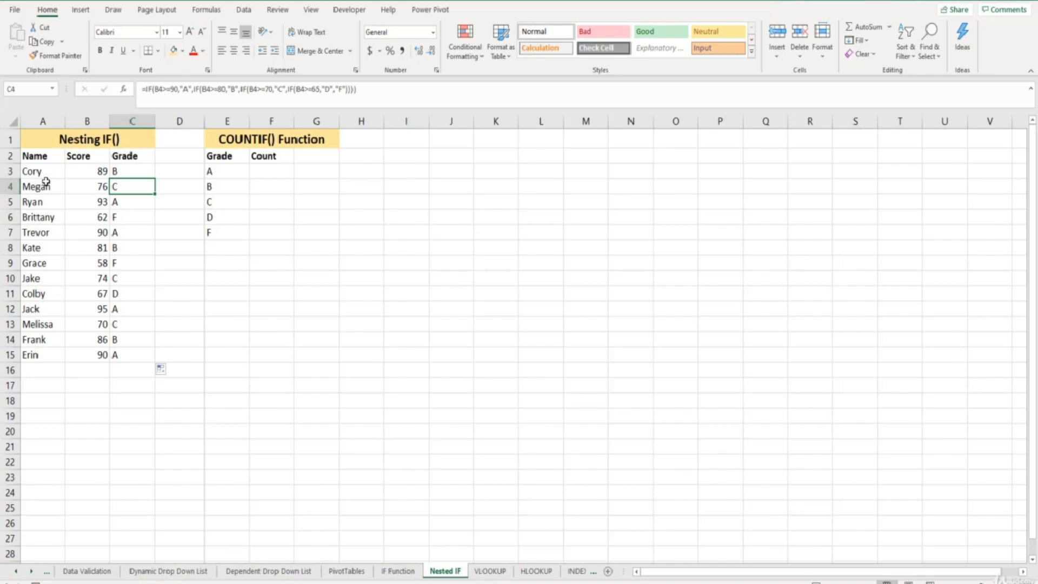
key(Down)
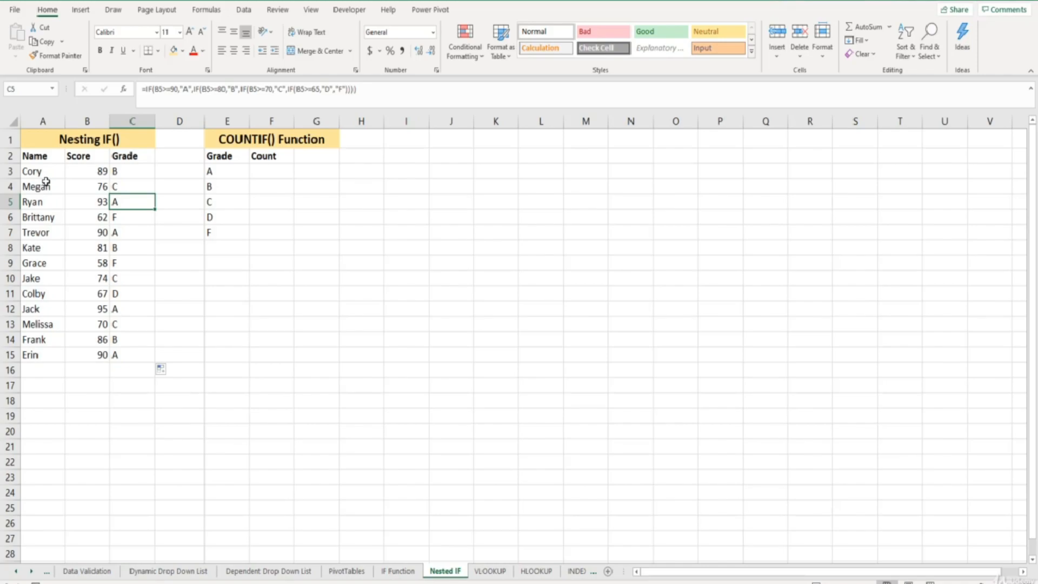
key(Down)
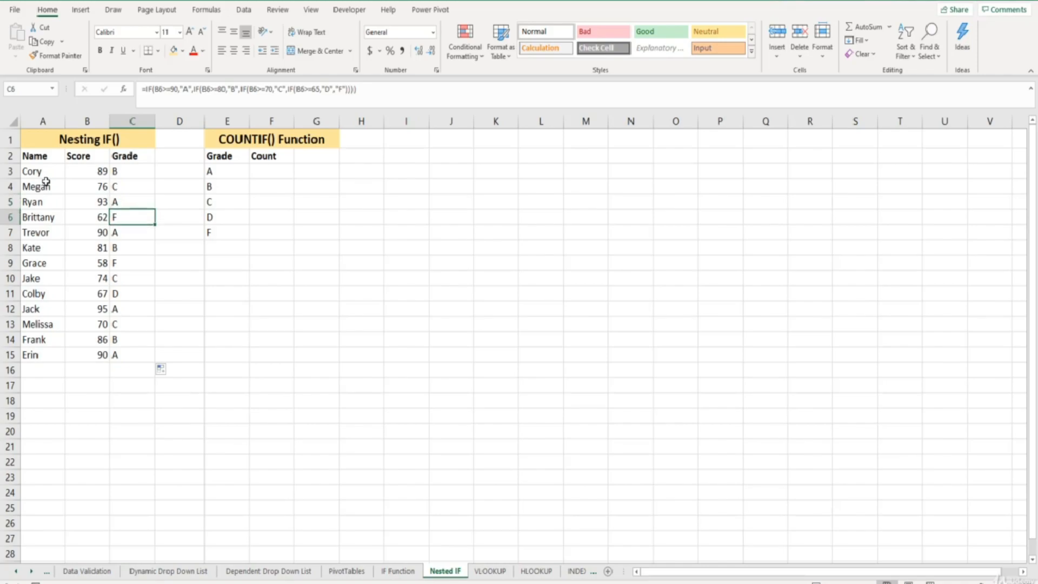